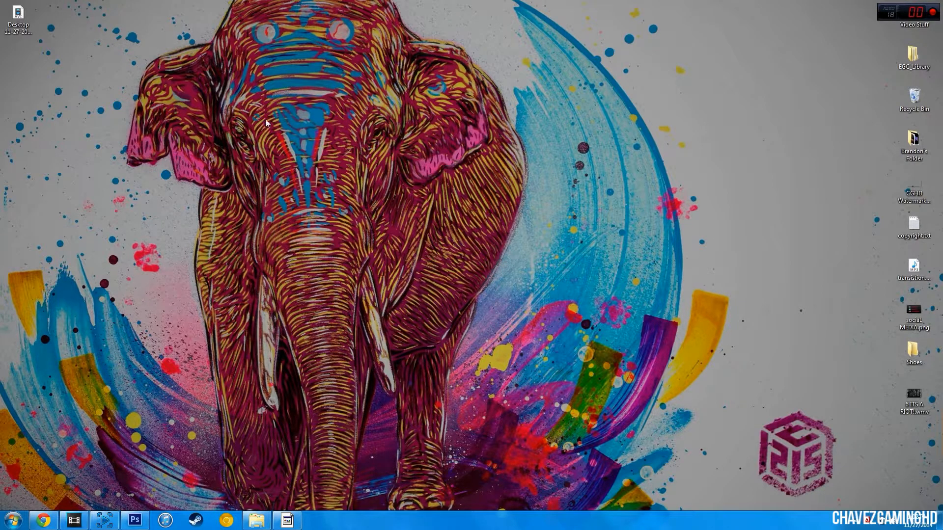
Step: Switch to Vegas Pro, open the project properties and enable starting all new projects with these settings
left_click_drag(390, 7, 474, 107)
left_click(74, 520)
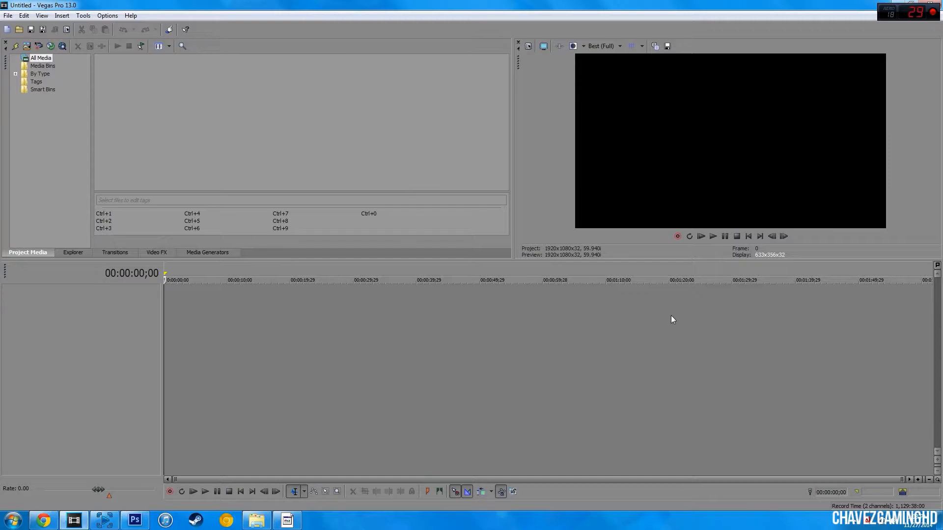
left_click(526, 46)
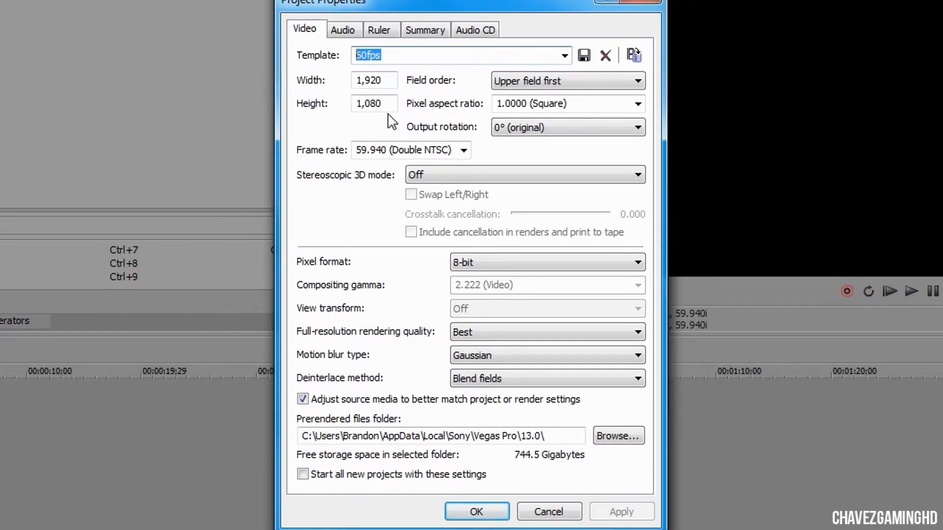
left_click(378, 80)
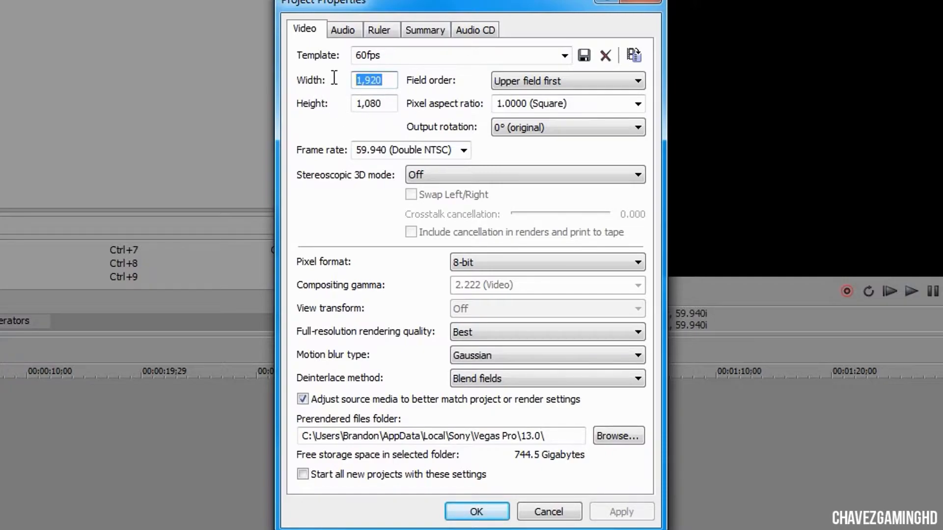
left_click_drag(388, 104, 356, 104)
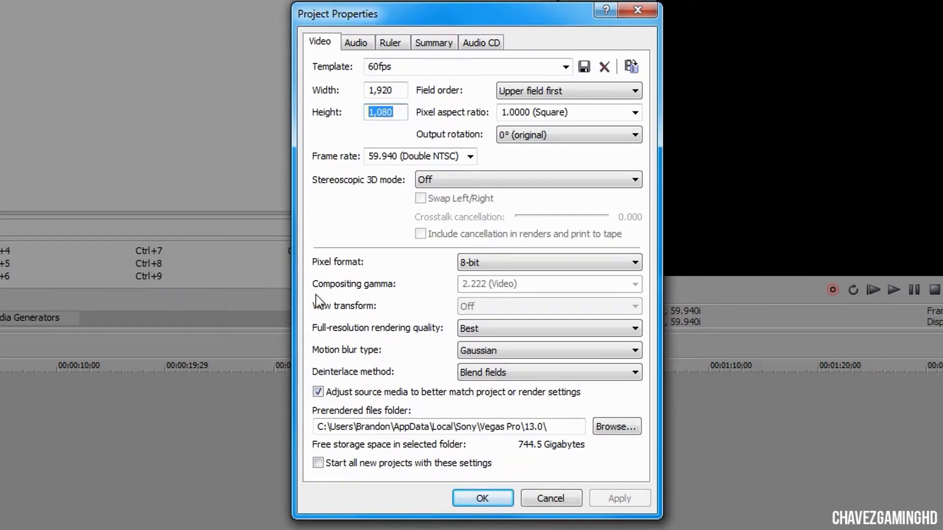
left_click(318, 464)
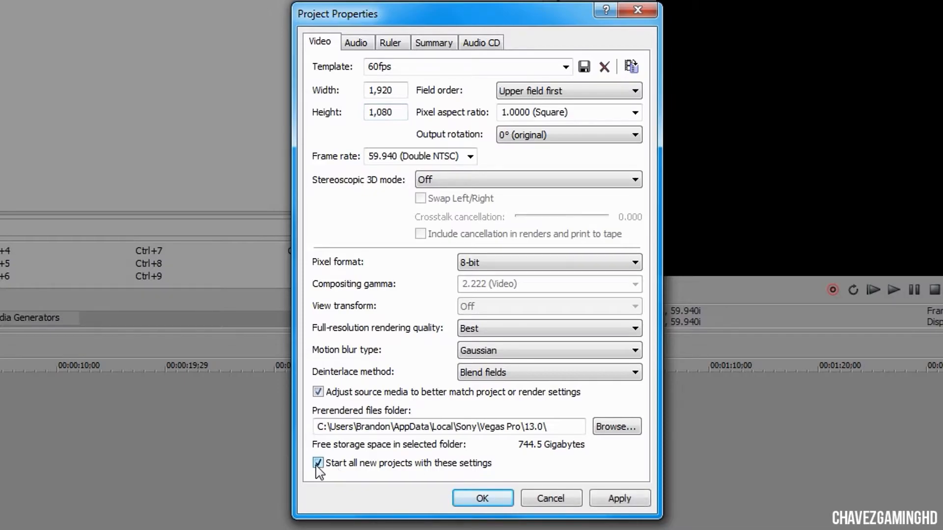
Step: Review the project's audio, ruler, summary and audio CD properties, and apply the project settings
left_click(361, 43)
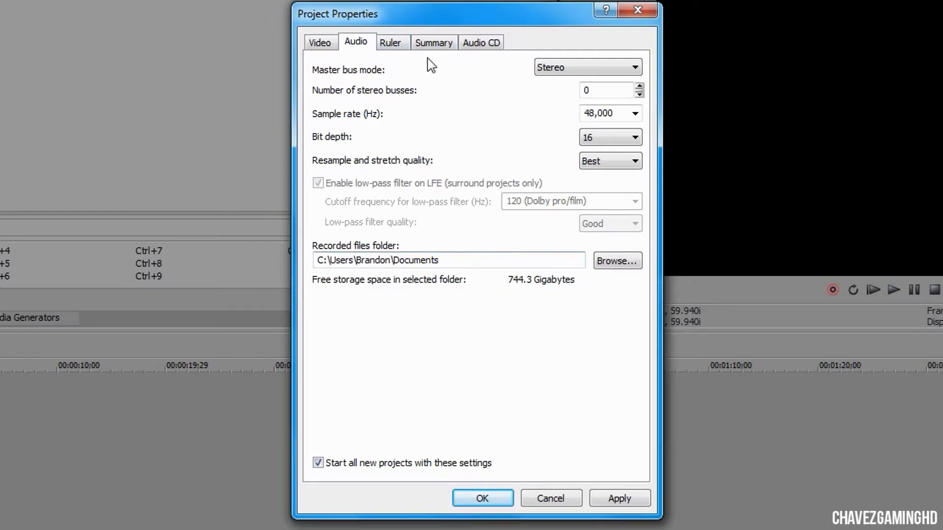
left_click(391, 43)
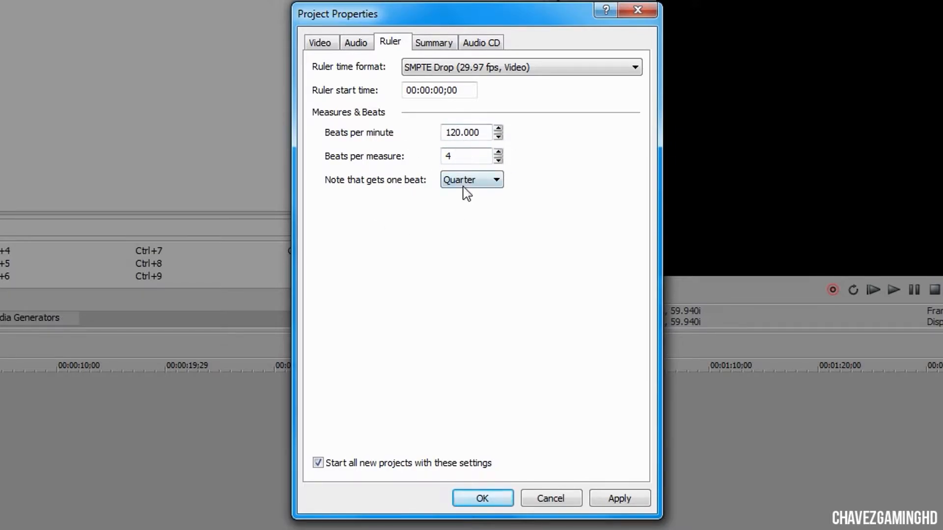
left_click(425, 48)
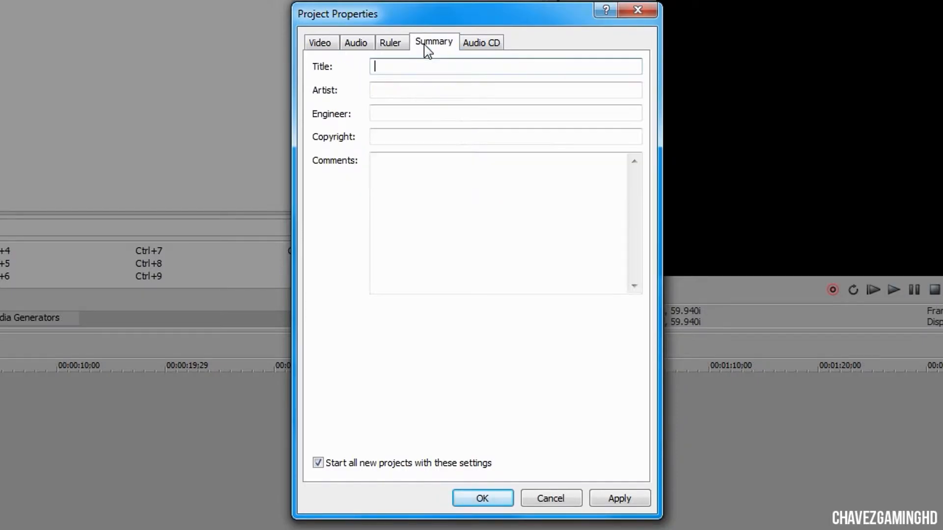
left_click(473, 48)
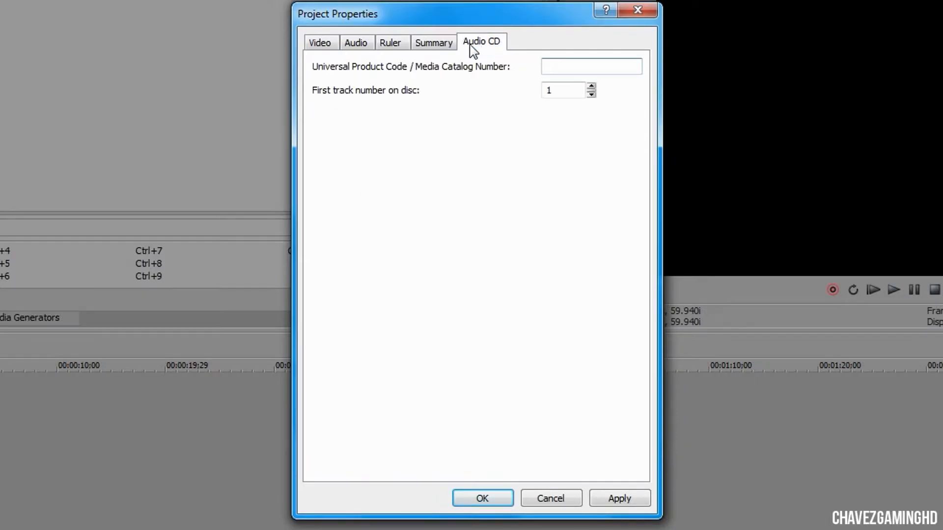
left_click(318, 47)
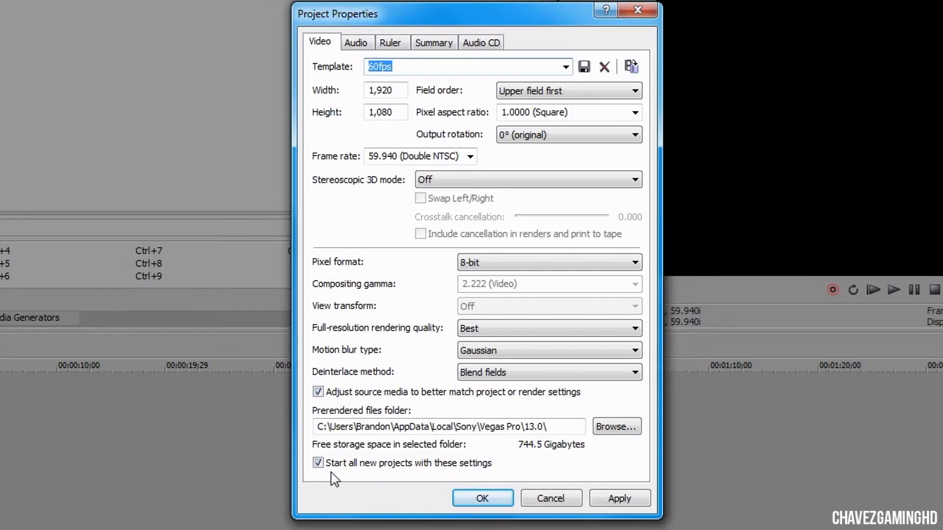
left_click(620, 499)
left_click(482, 499)
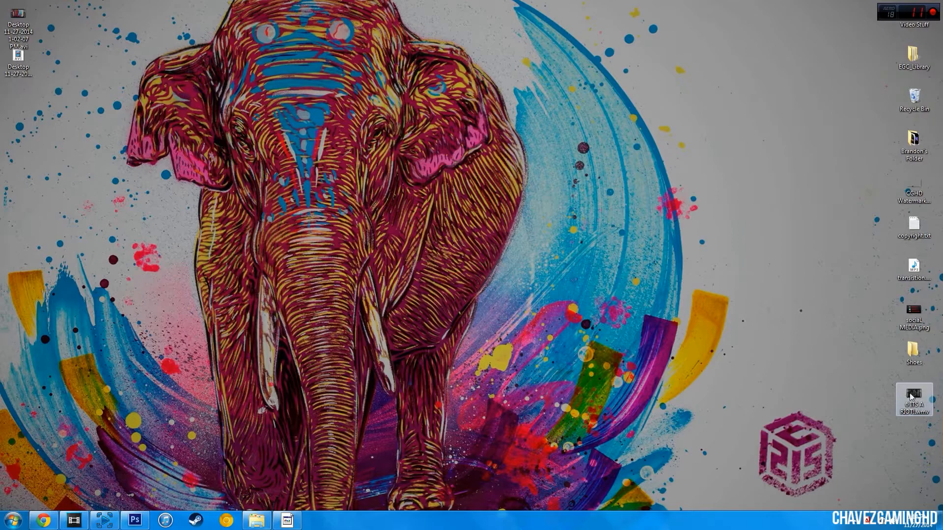
Step: Import the desktop video 6 ITS A RIOT!.wmv into the project media and dismiss the audio proxy notice
left_click_drag(911, 395, 212, 169)
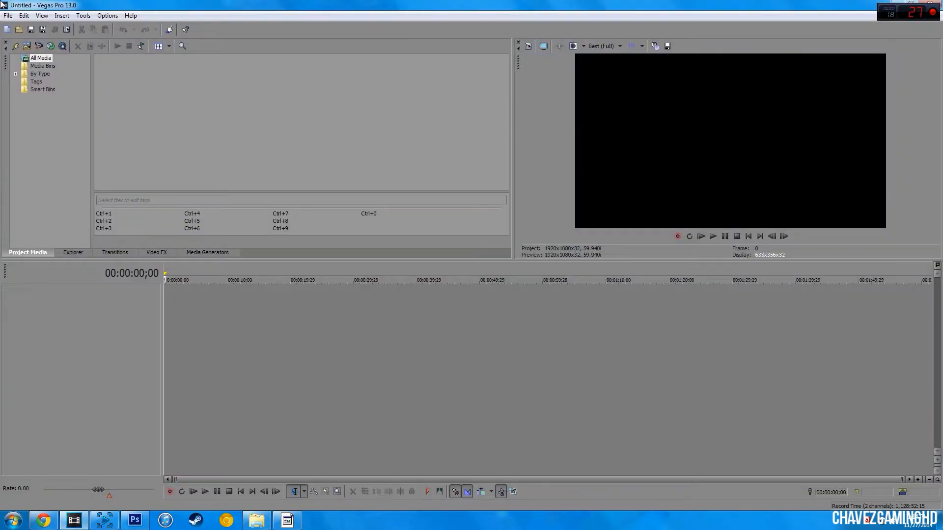
left_click(8, 15)
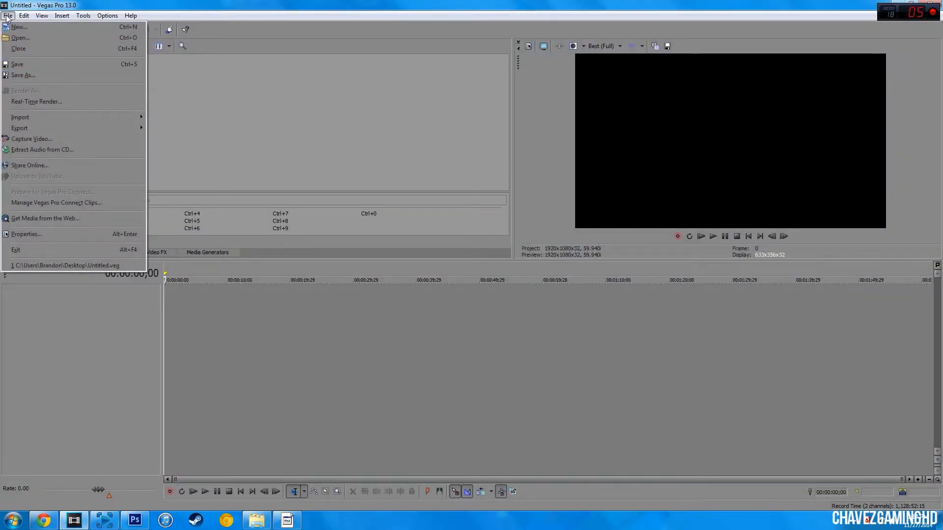
mouse_move(31, 114)
left_click(180, 120)
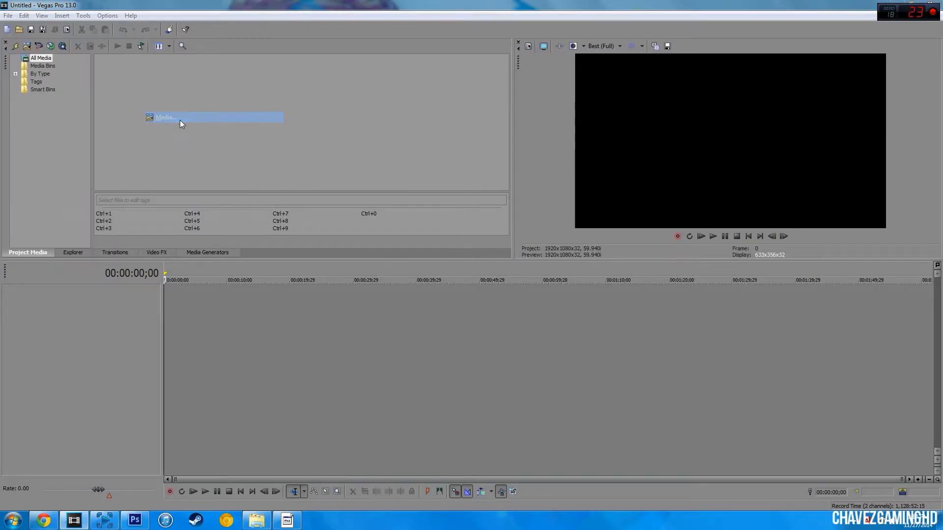
scroll(252, 172, "down", 3)
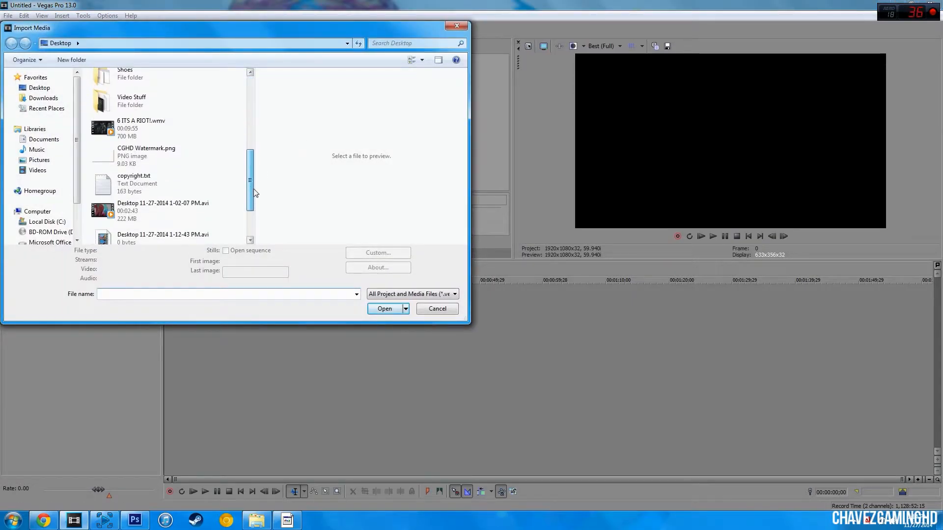
left_click(145, 126)
left_click(384, 309)
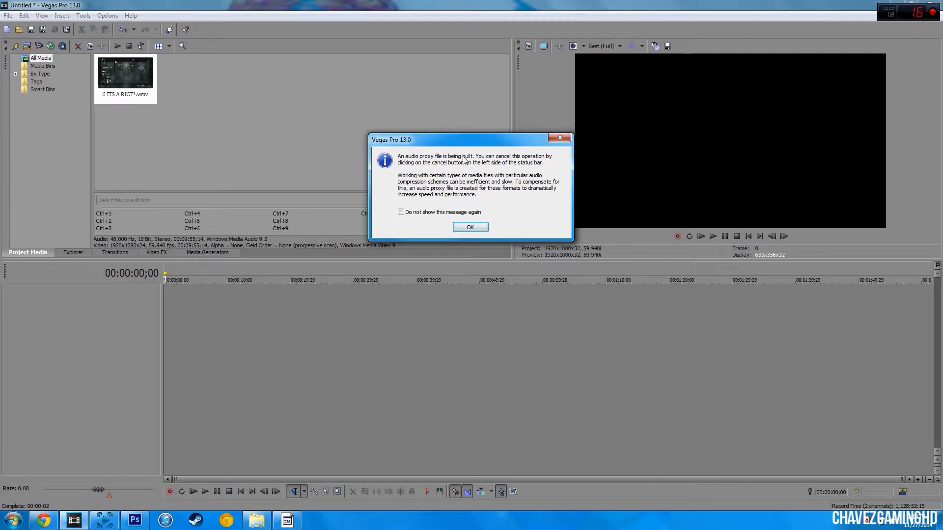
left_click(484, 234)
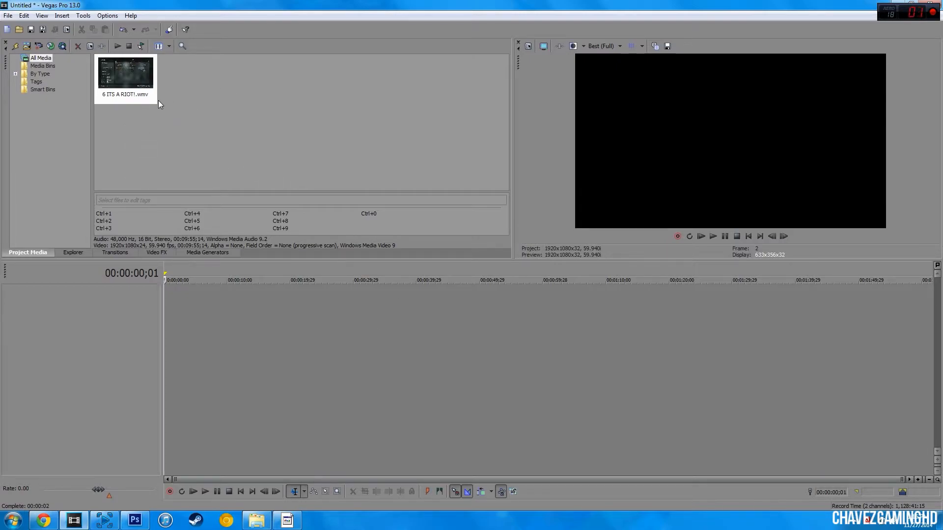
Step: Place the imported clip at the start of the timeline, declining to match the project video settings to it
left_click(97, 147)
left_click_drag(124, 87, 168, 317)
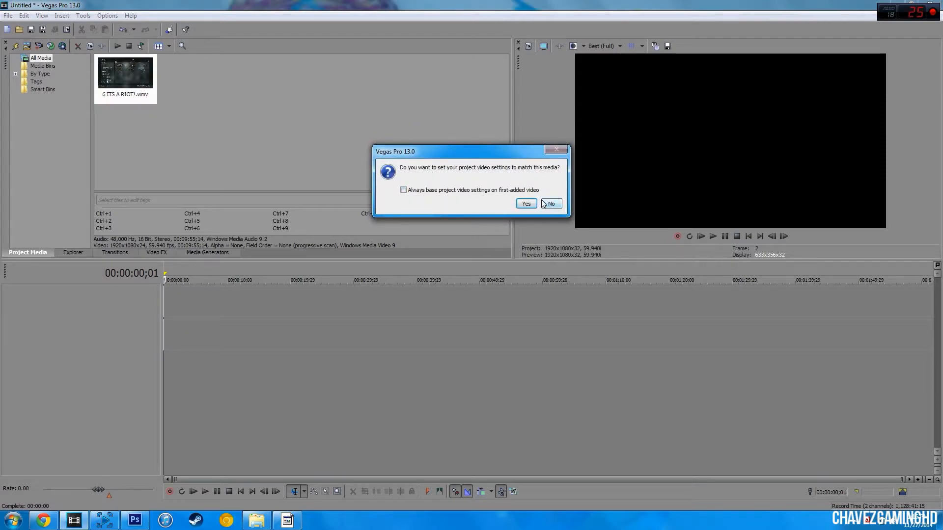
left_click_drag(518, 154, 462, 181)
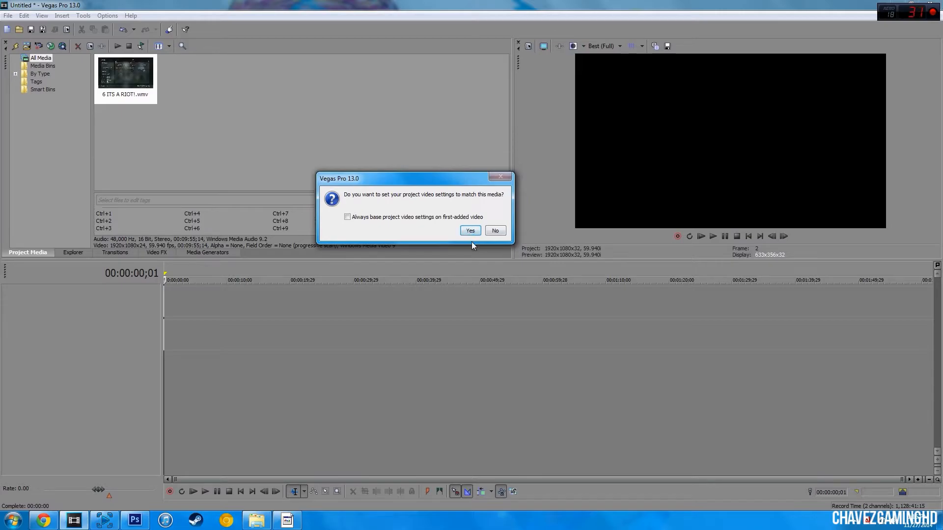
left_click(504, 233)
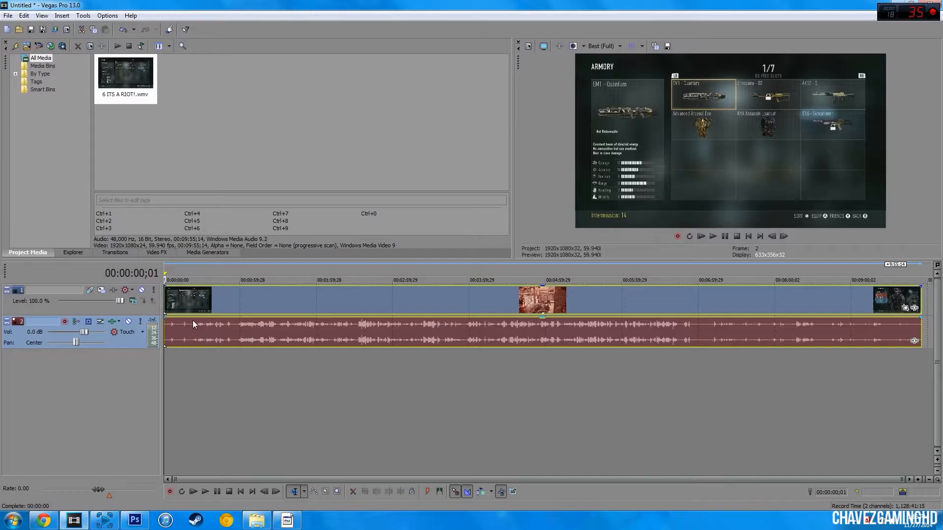
Step: Set the timeline's video event to Disable resample in its properties
left_click(372, 324)
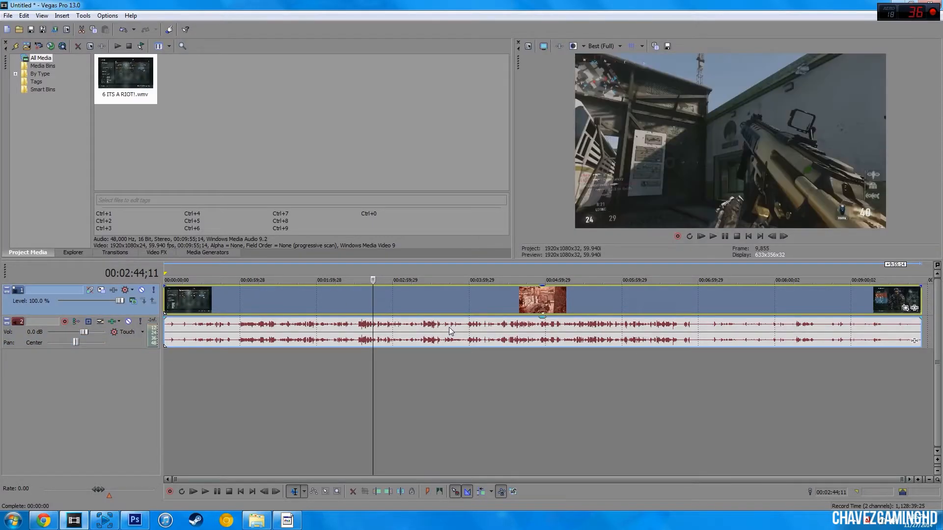
left_click(430, 304)
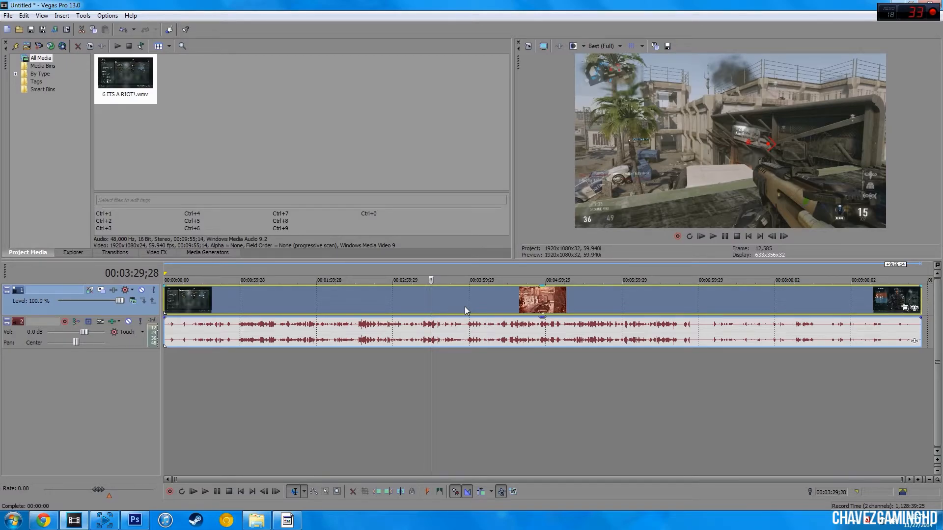
key("Right")
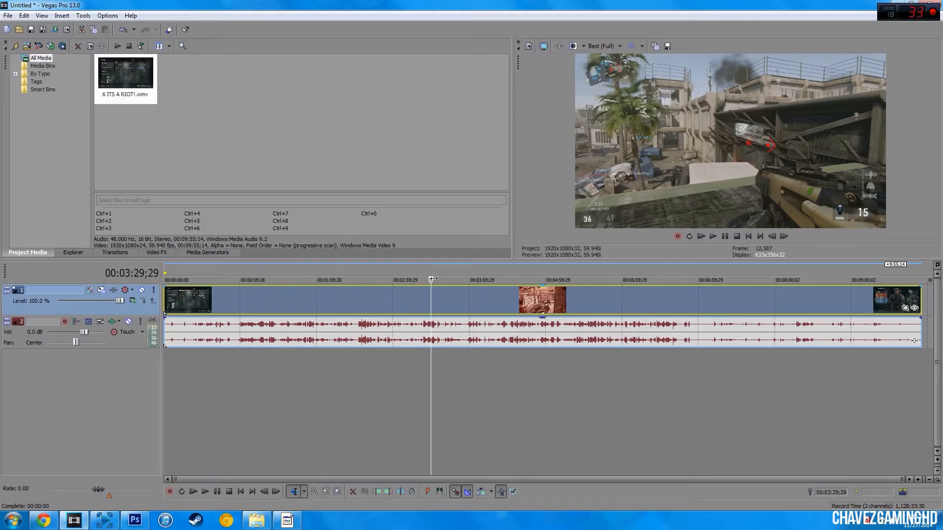
right_click(443, 291)
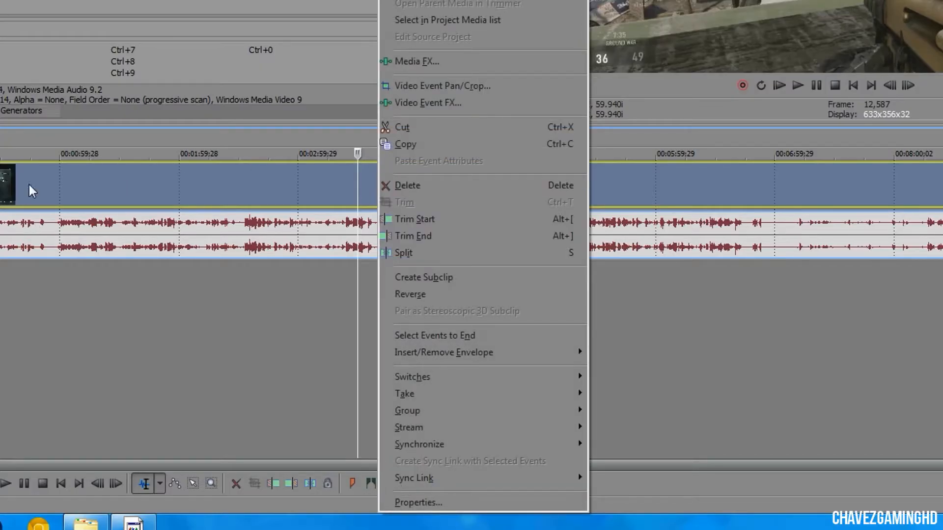
left_click(419, 502)
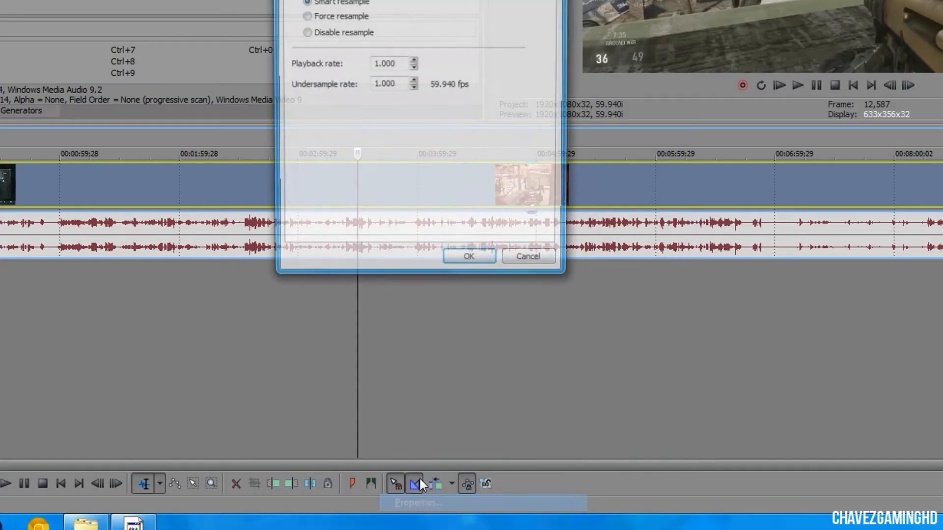
left_click(339, 238)
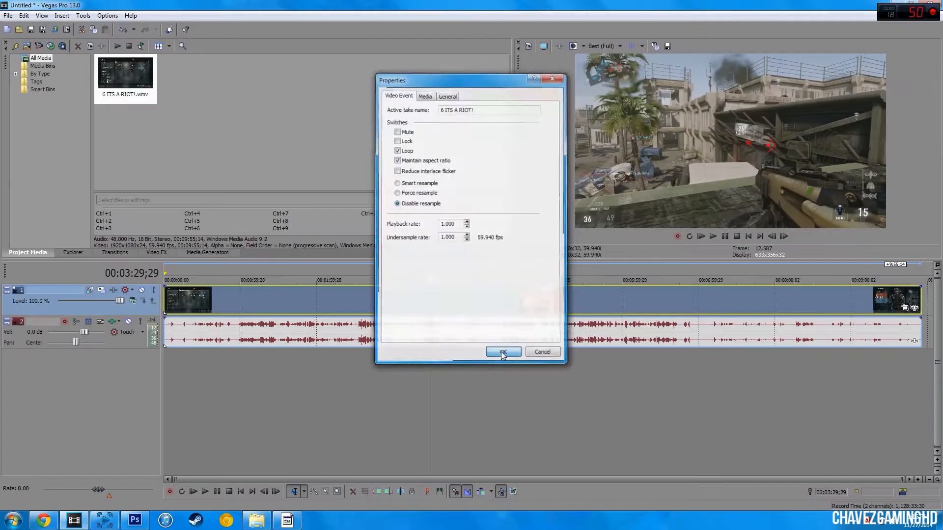
left_click(498, 521)
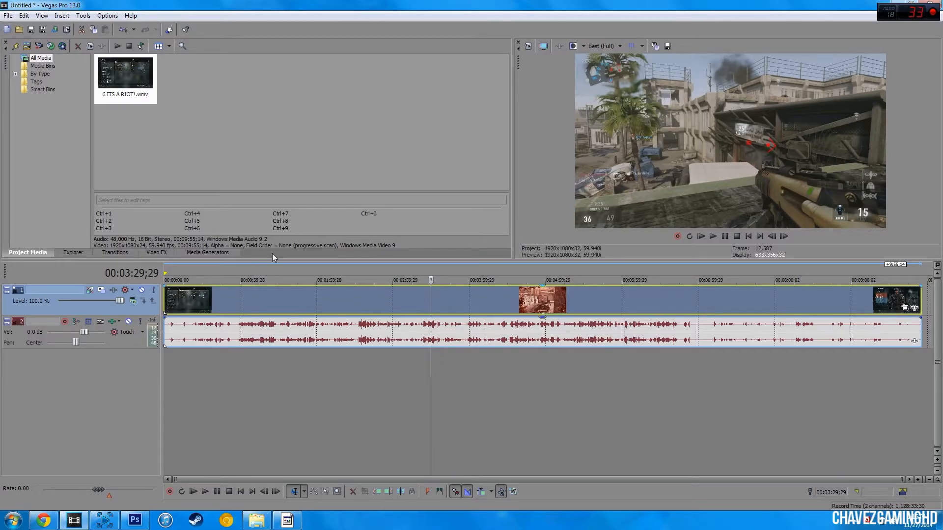
Step: Open the Render As settings and turn off the favorites-only filter for output formats
left_click(8, 16)
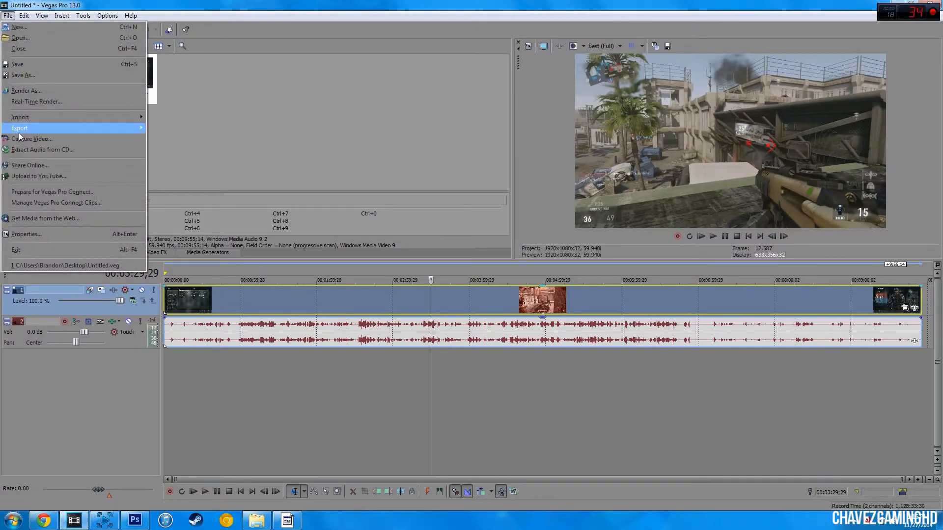
left_click(26, 90)
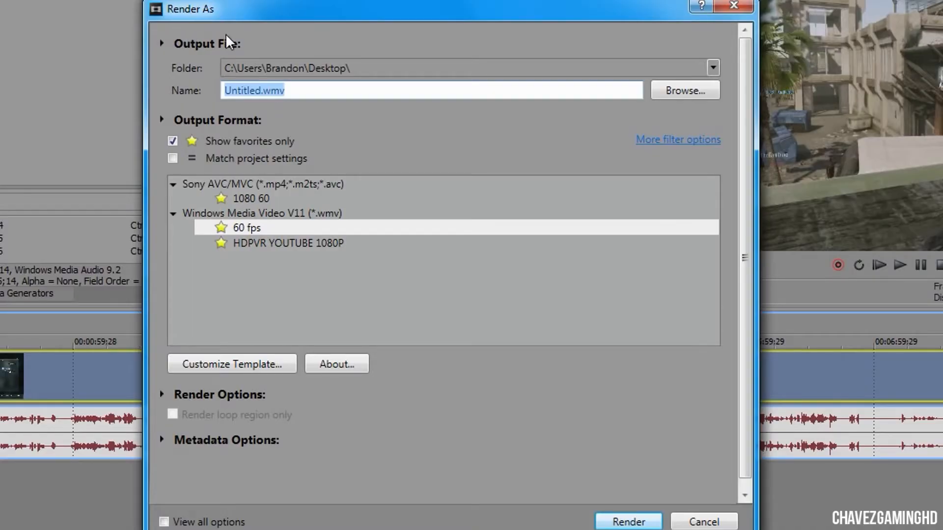
left_click(172, 141)
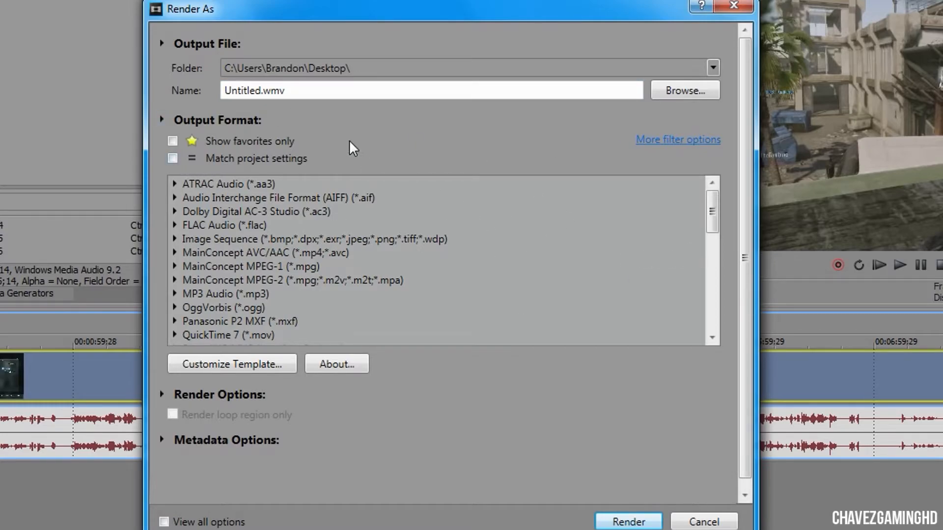
Step: Expand the Windows Media Video V11 (*.wmv) format and select its 512 Kbps Video template
left_click_drag(711, 211, 711, 271)
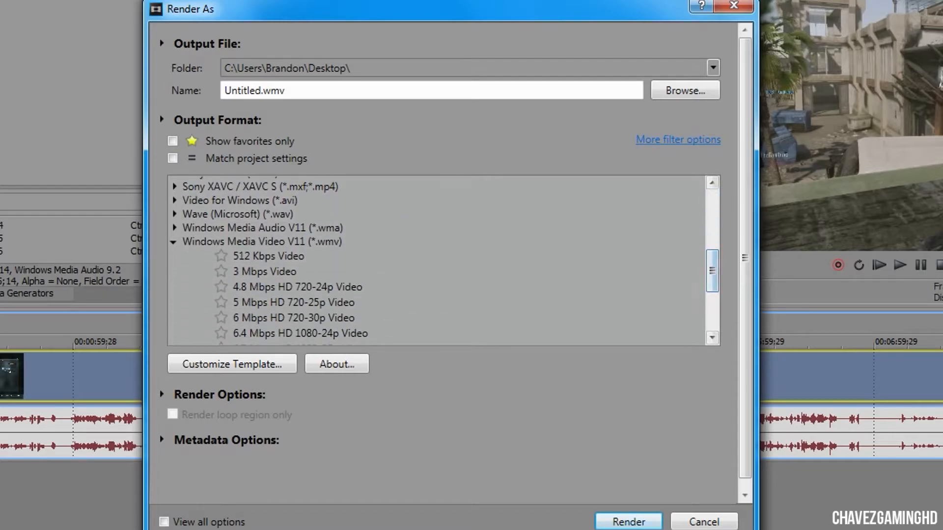
left_click(174, 242)
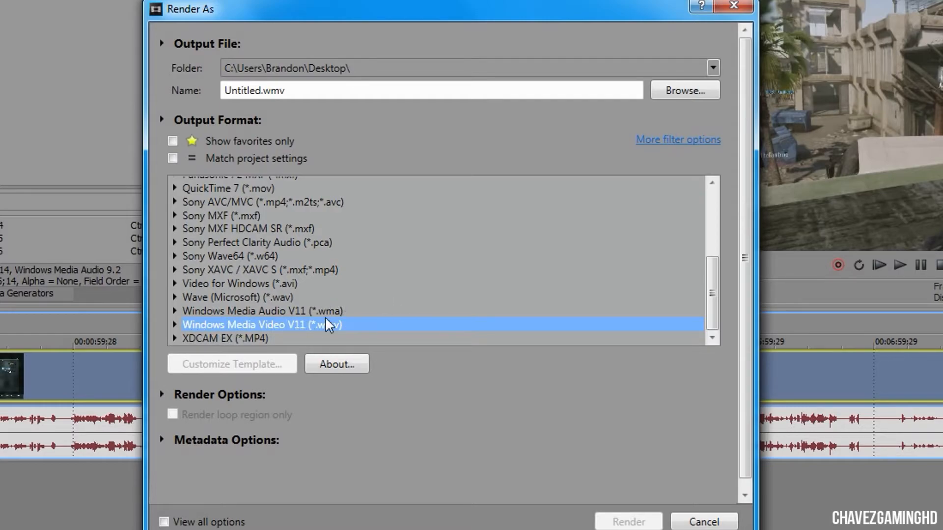
left_click(173, 325)
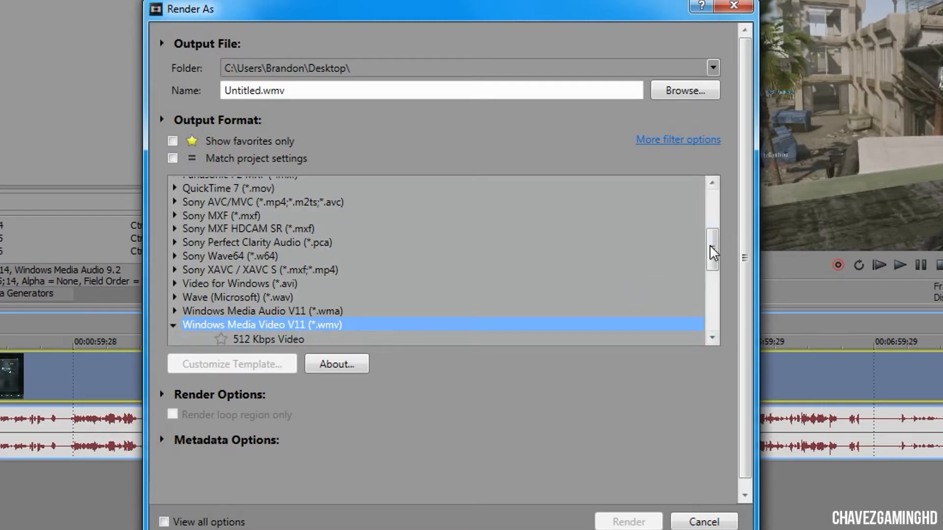
left_click_drag(712, 251, 711, 285)
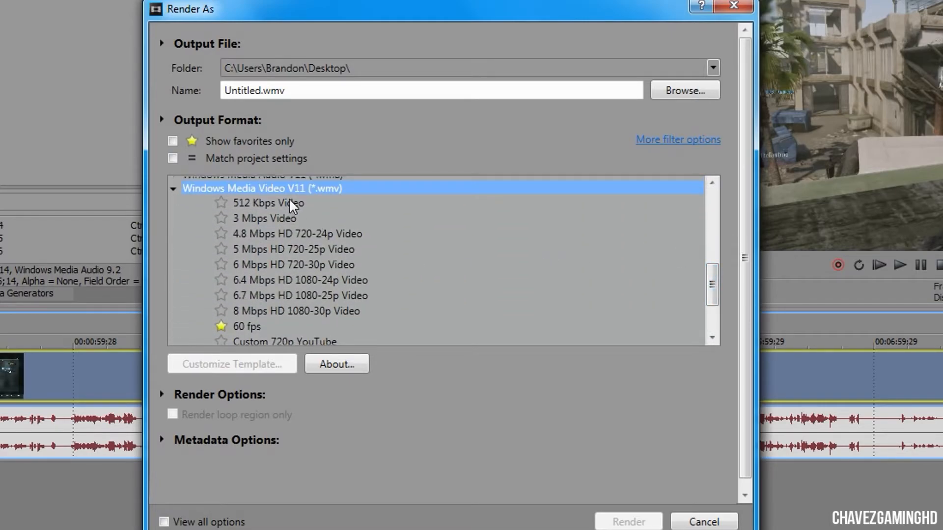
left_click(295, 204)
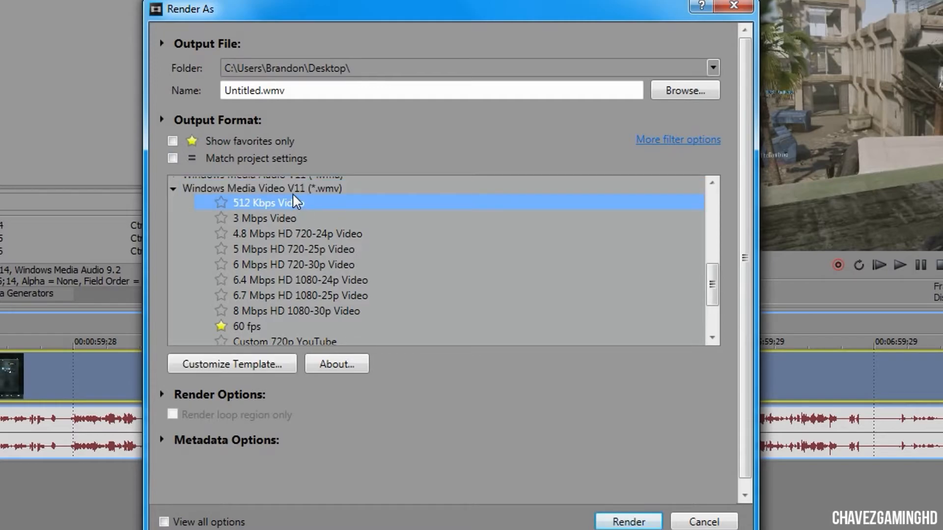
Step: Select the 60 fps template under Windows Media Video V11 and open its custom settings
left_click(211, 365)
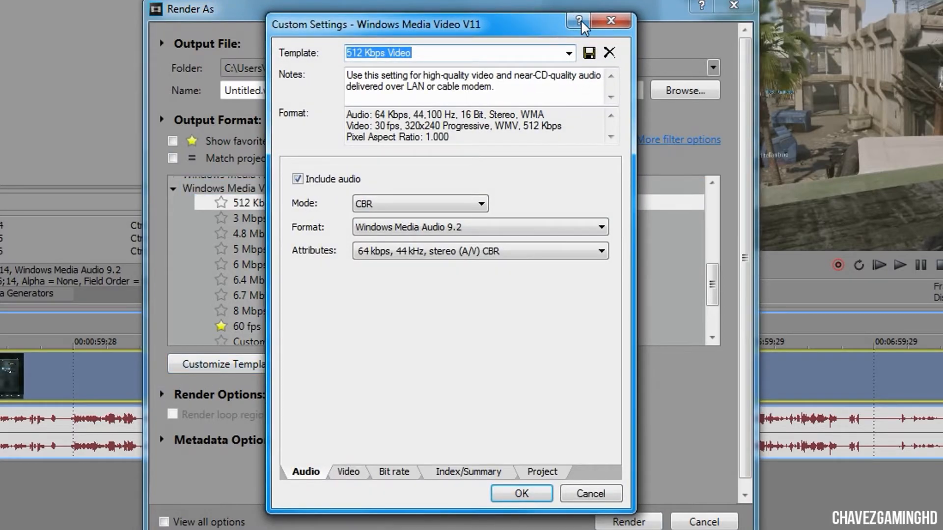
left_click(611, 20)
scroll(713, 289, "down", 1)
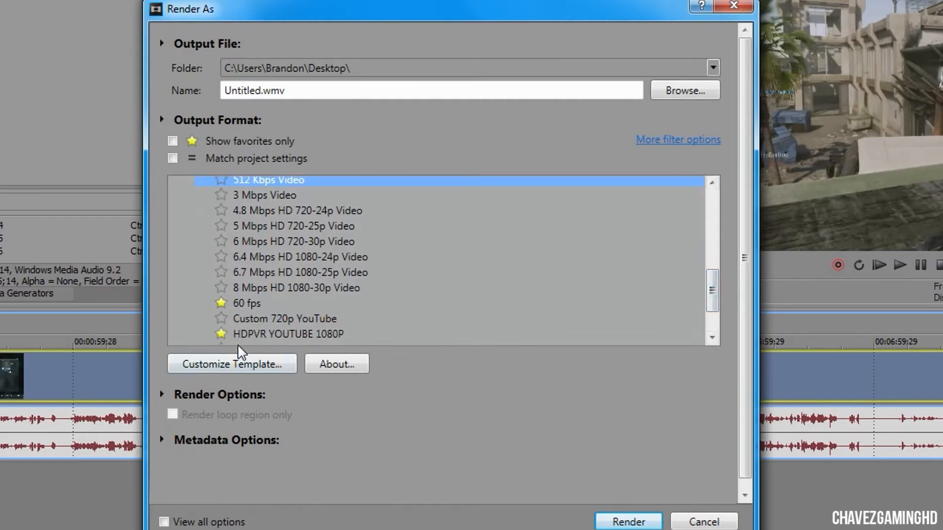
left_click(247, 305)
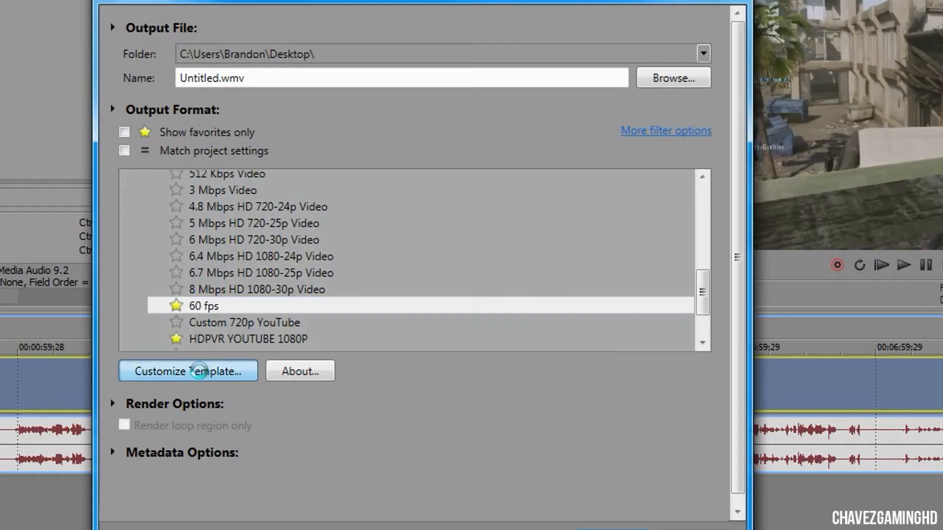
left_click(331, 293)
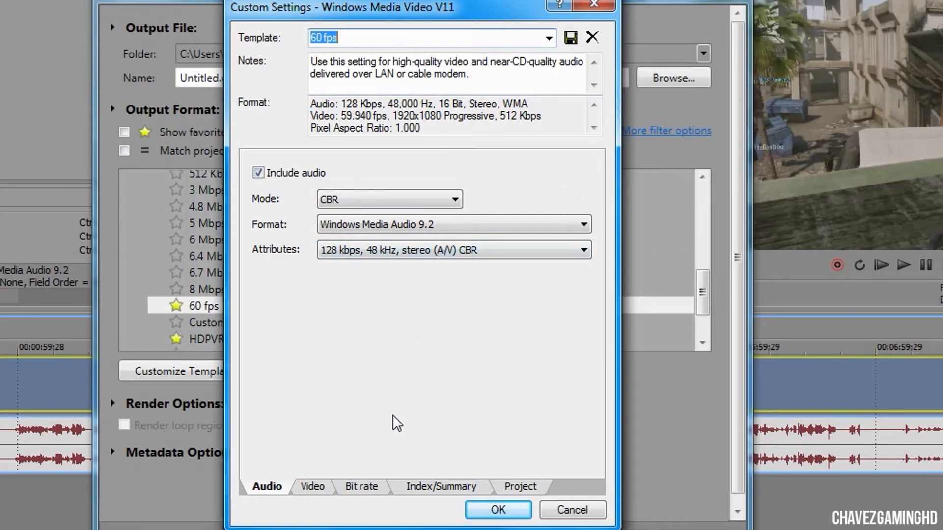
Step: Examine the template's video image size and frame rate options, entering a width of 1920 pixels
left_click(312, 486)
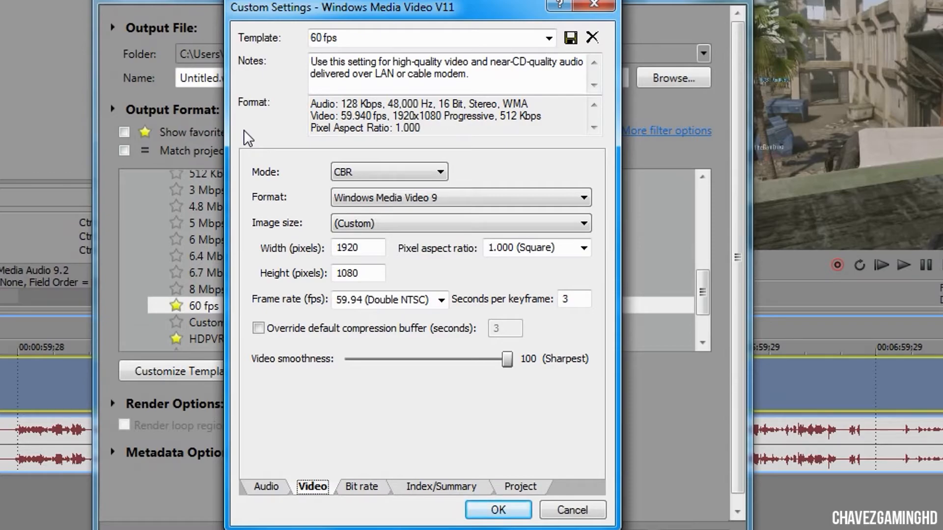
left_click(423, 225)
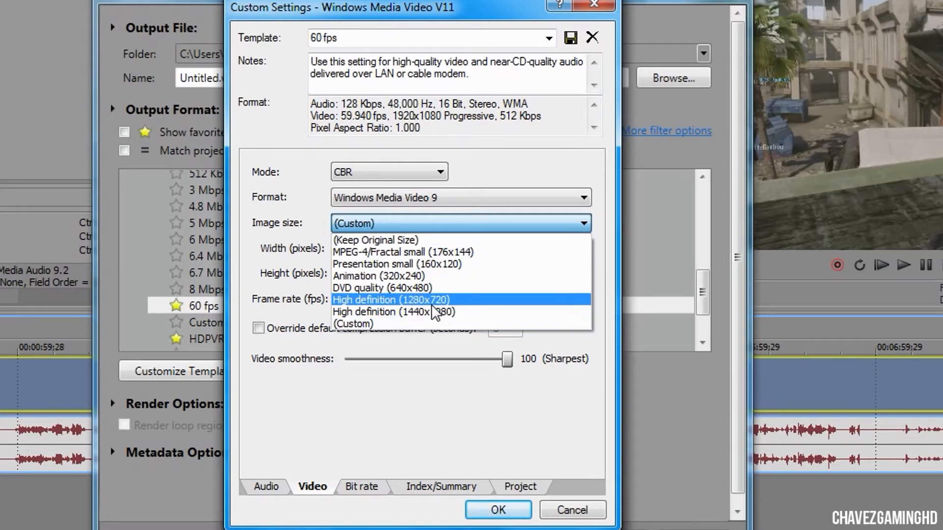
left_click(533, 152)
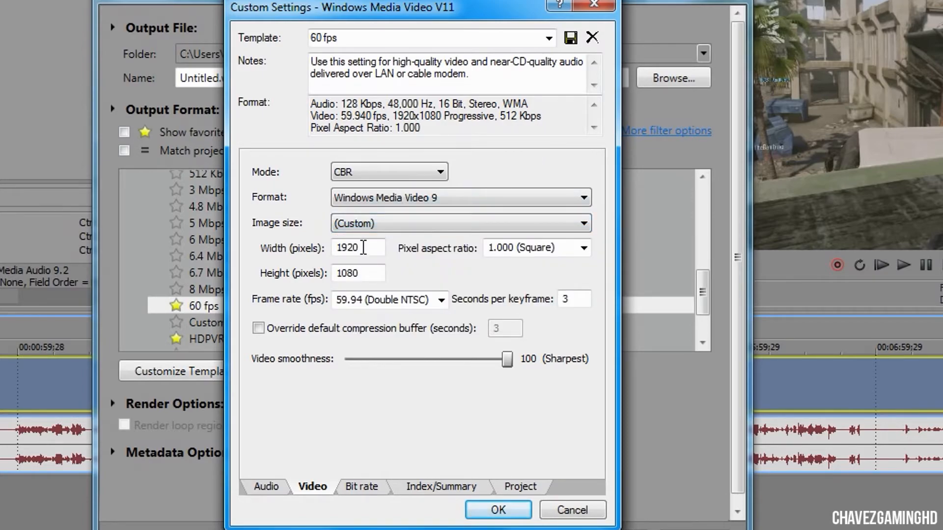
left_click(384, 223)
left_click(384, 223)
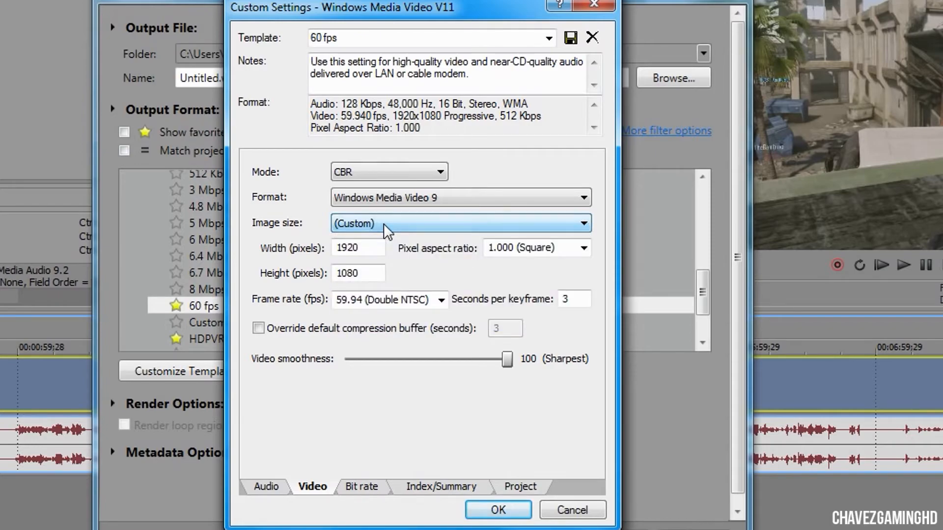
left_click_drag(379, 253, 253, 247)
type("1920")
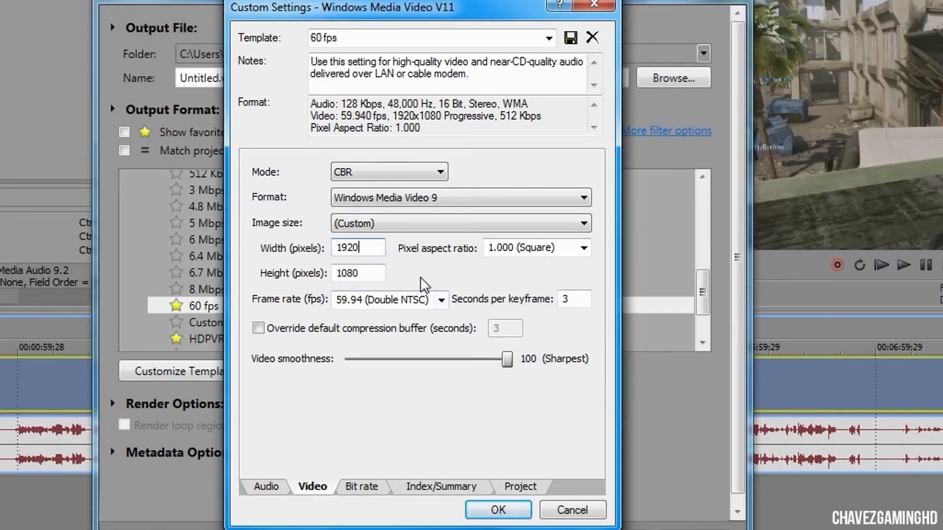
left_click(441, 302)
left_click(440, 302)
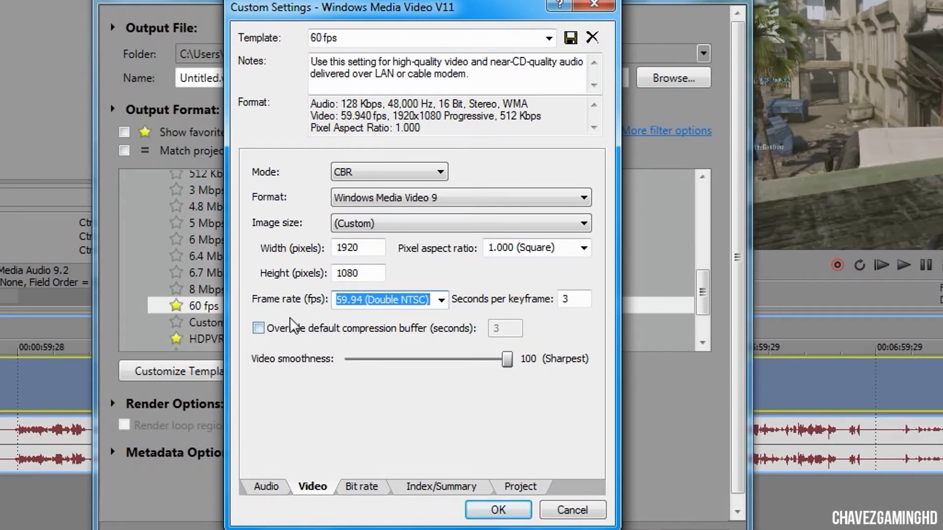
Step: Review the template's bit rate, index/summary, project and audio settings, and close the custom settings without saving
left_click(361, 488)
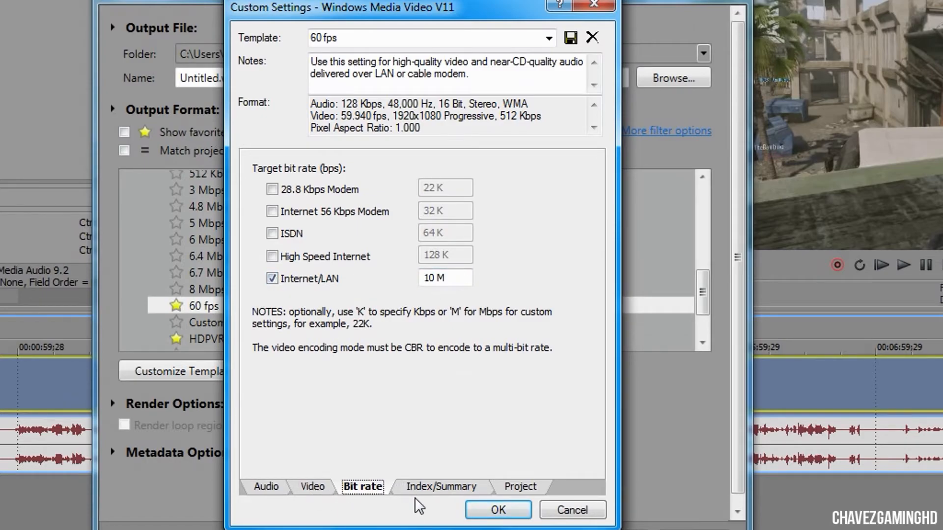
left_click(423, 488)
left_click(518, 487)
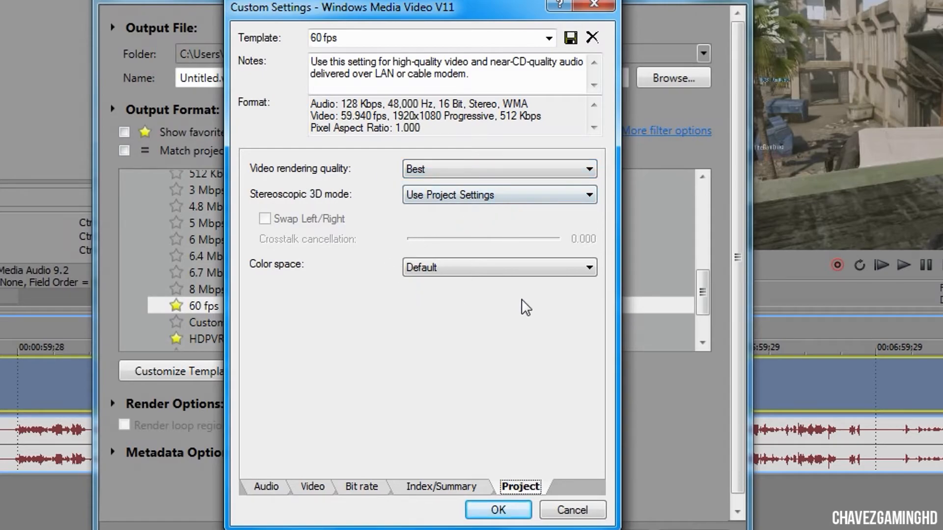
left_click(252, 492)
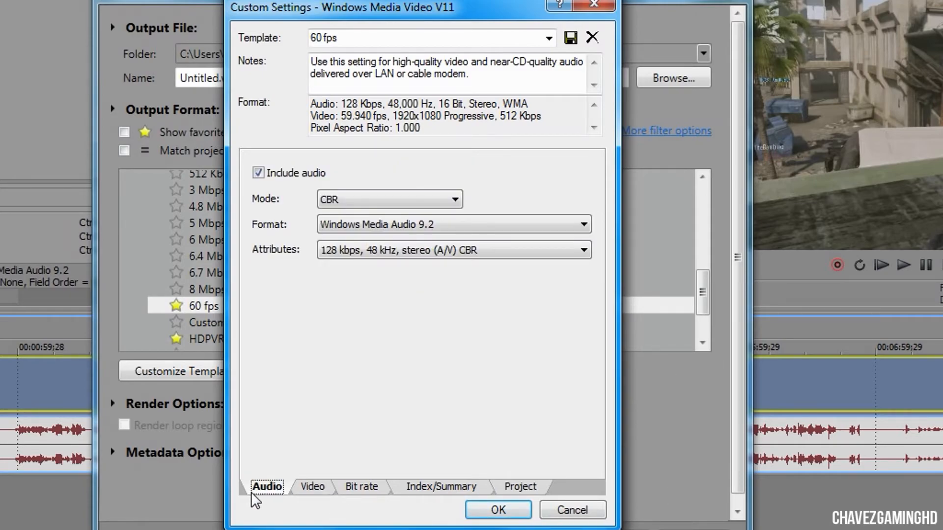
left_click(355, 42)
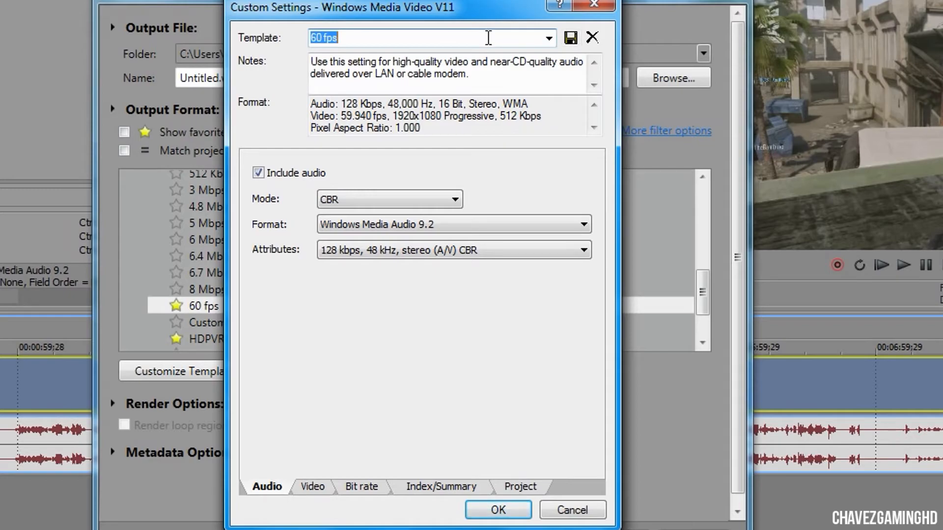
left_click(558, 509)
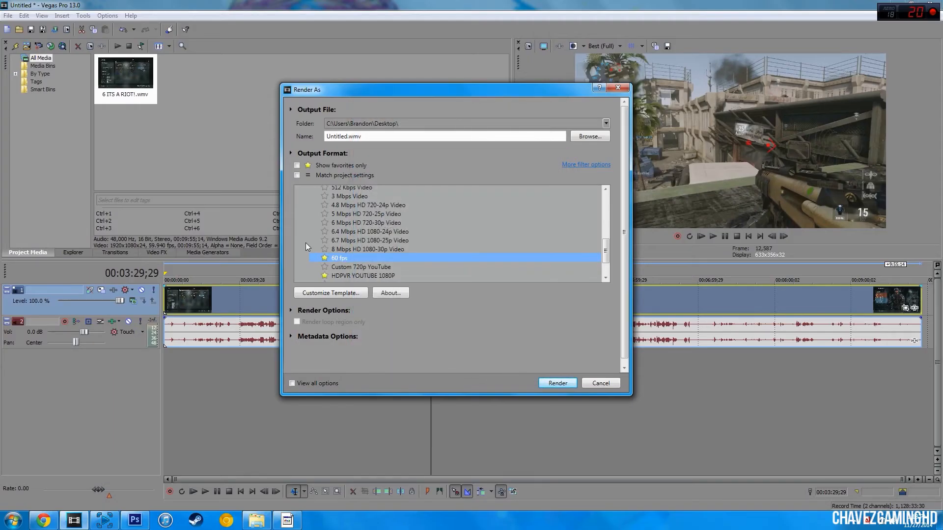
Step: Unmark and re-mark the 60 fps template as a favorite, and limit the output formats to favorites only
left_click(324, 258)
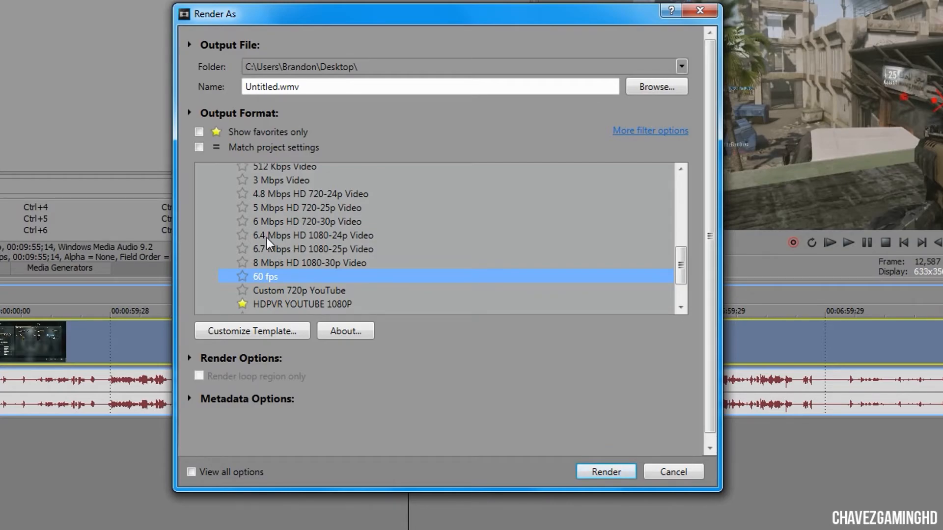
left_click(244, 280)
left_click(201, 132)
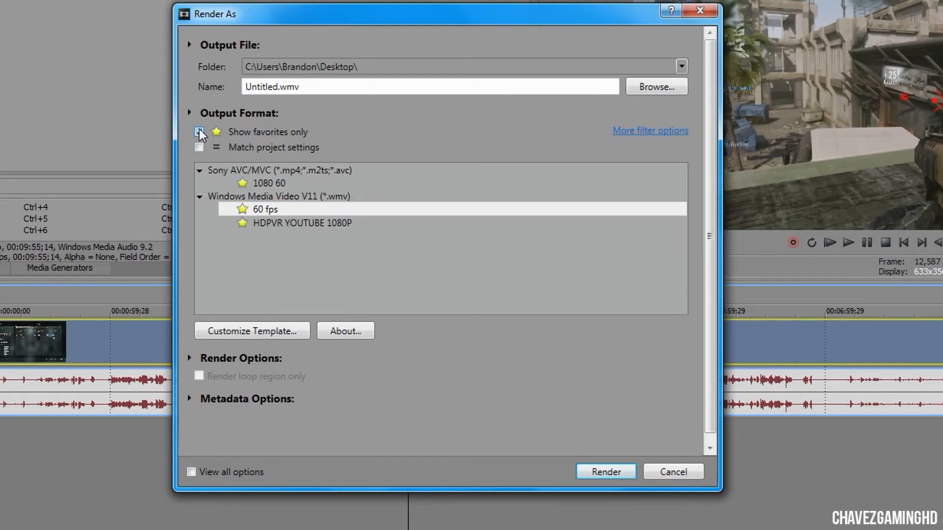
left_click(198, 132)
Step: Start rendering Untitled.wmv with the favorite 60 fps Windows Media Video template and cancel the render
left_click(282, 222)
left_click(275, 206)
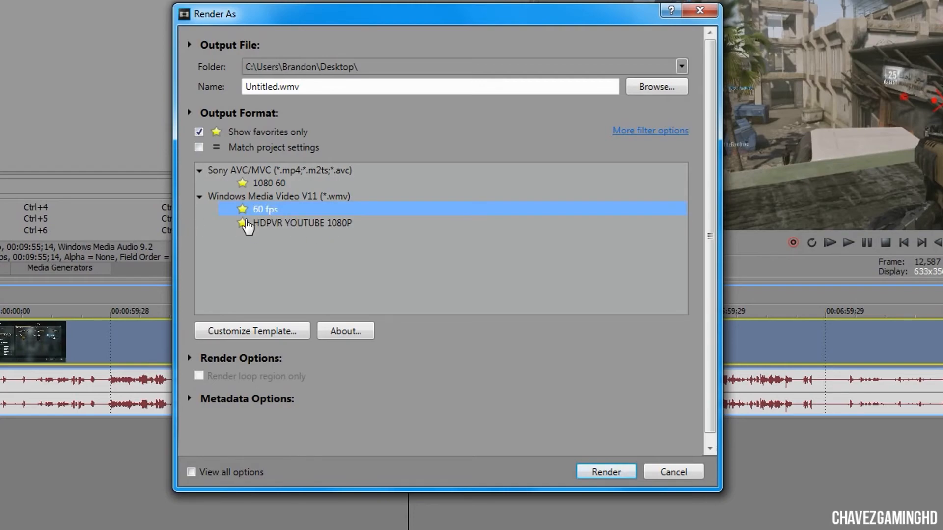
left_click(279, 183)
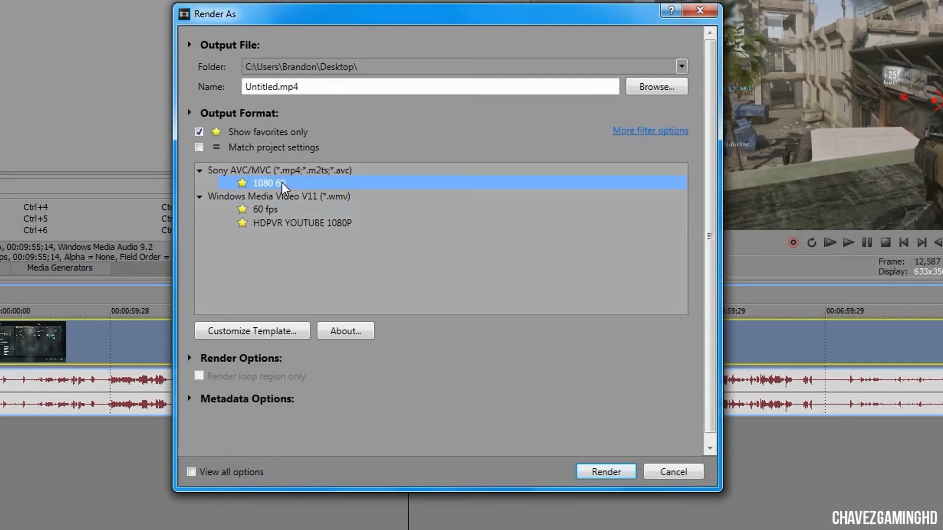
left_click(276, 206)
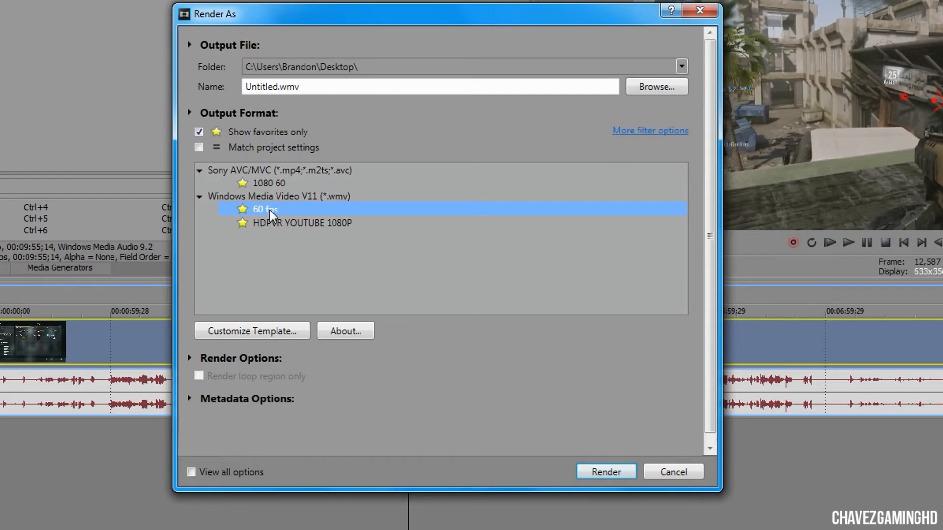
left_click(600, 467)
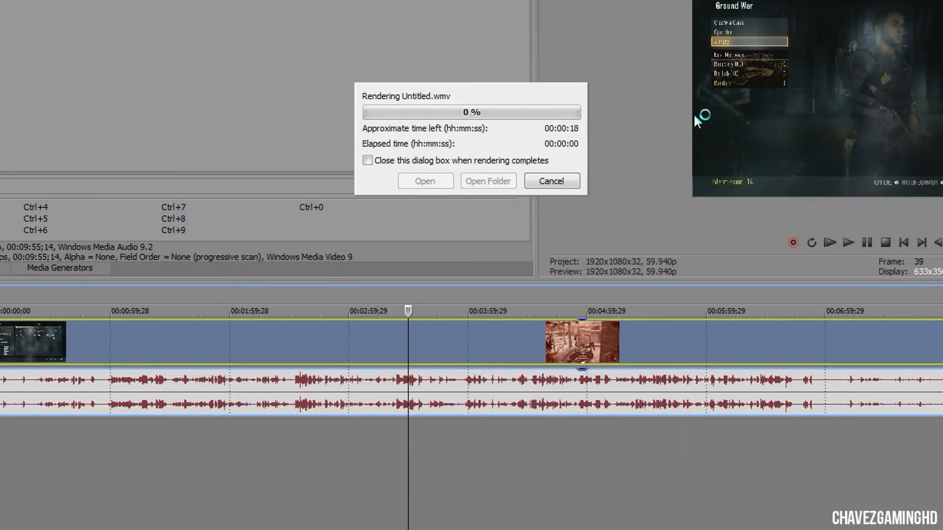
left_click(561, 186)
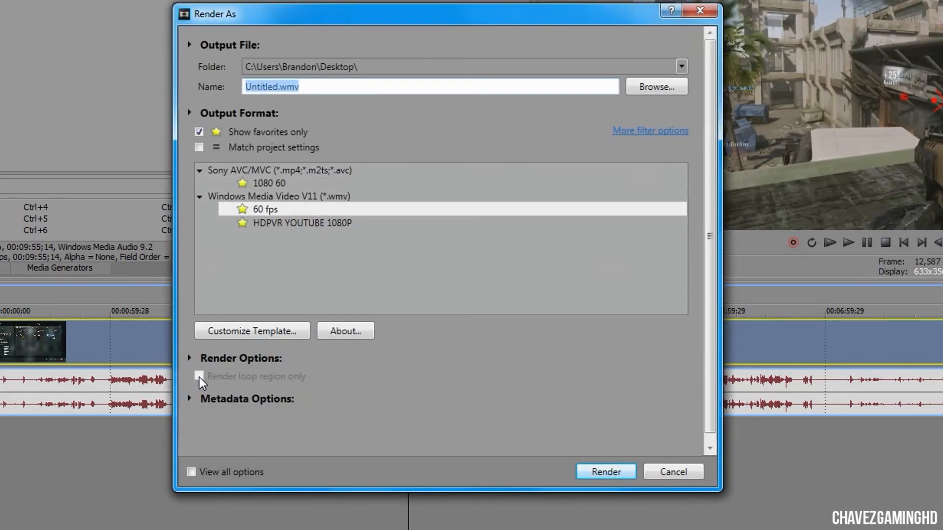
Step: Select the HDPVR YOUTUBE 1080P template among the Windows Media Video V11 favorites
left_click(198, 377)
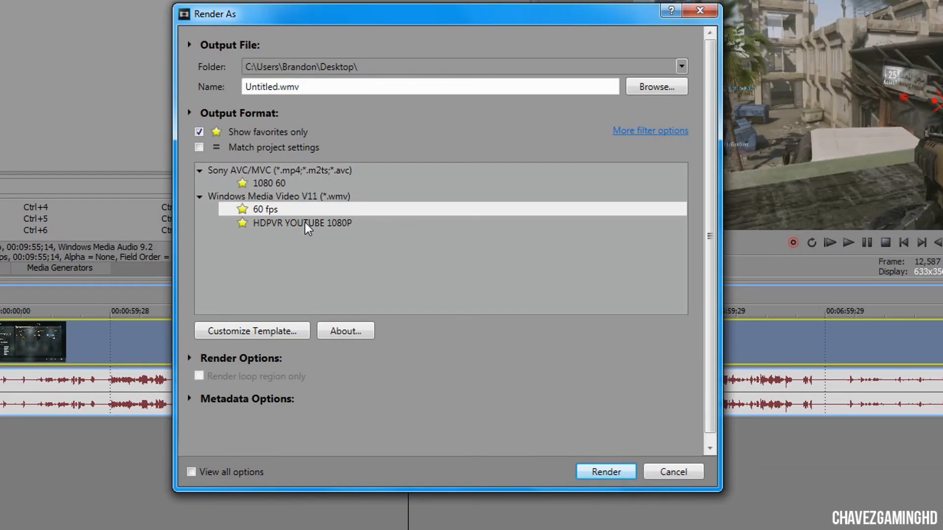
left_click(271, 246)
left_click(295, 226)
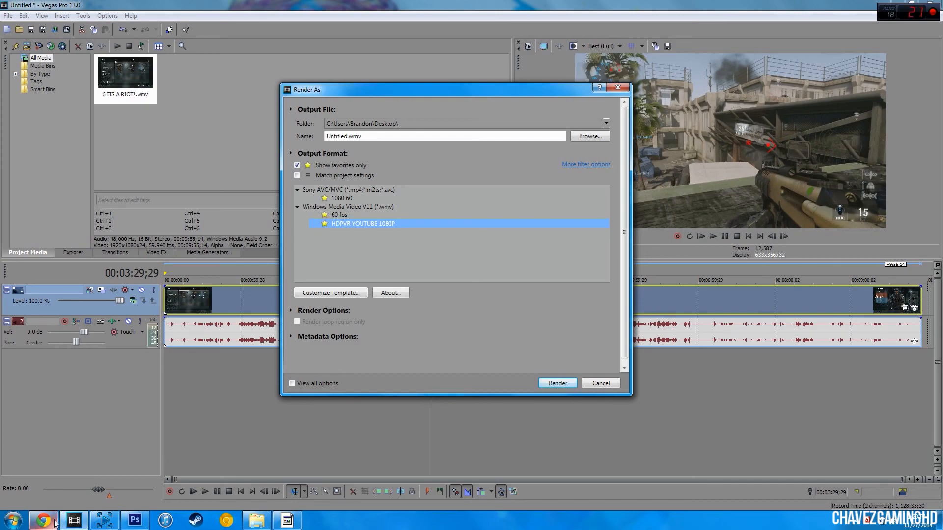
Step: Switch to Chrome to look at the YouTube upload page and return to Vegas Pro
mouse_move(56, 524)
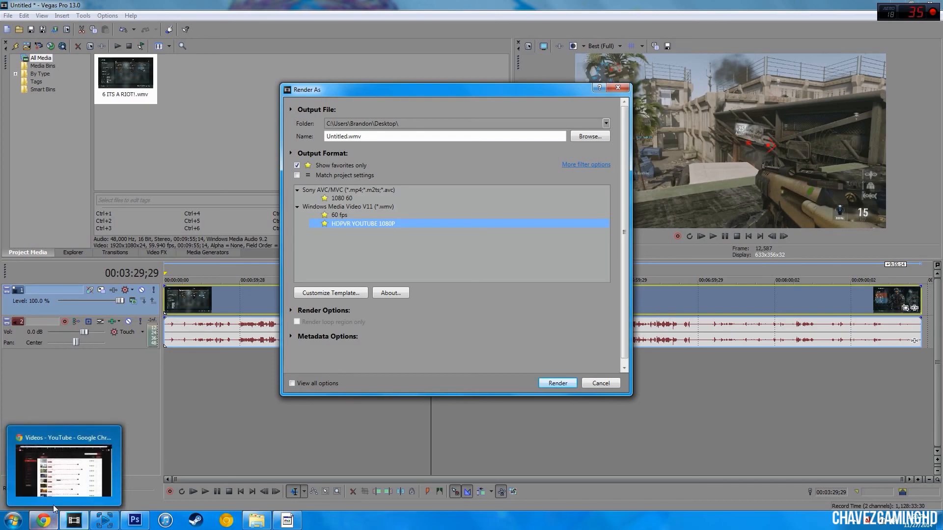
left_click(55, 497)
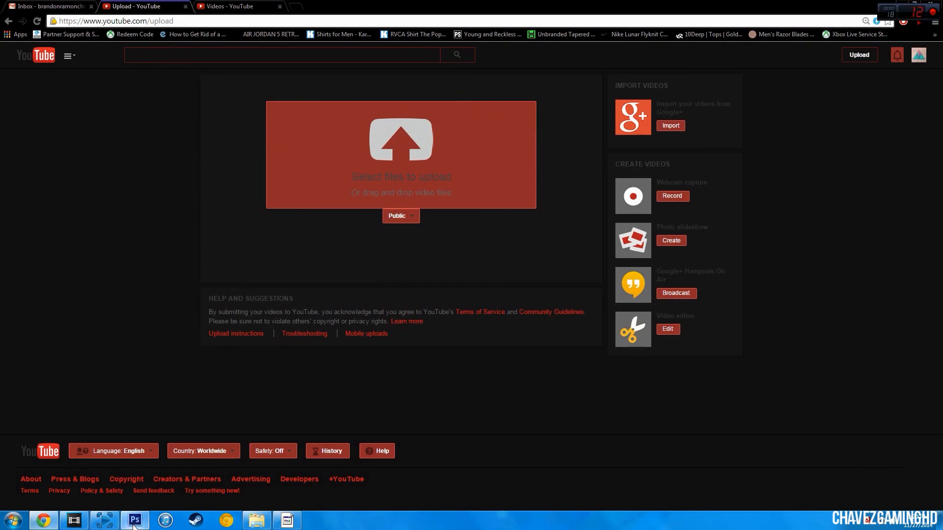
mouse_move(118, 524)
left_click(74, 520)
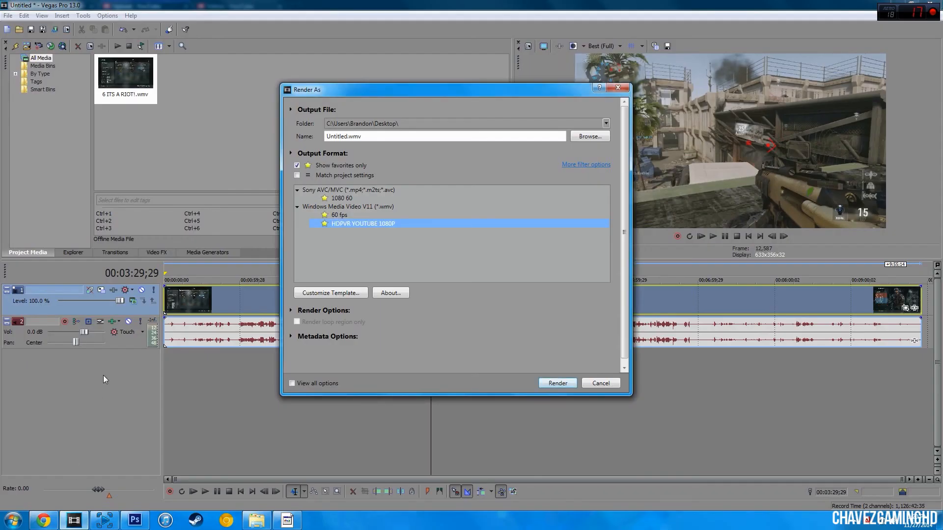